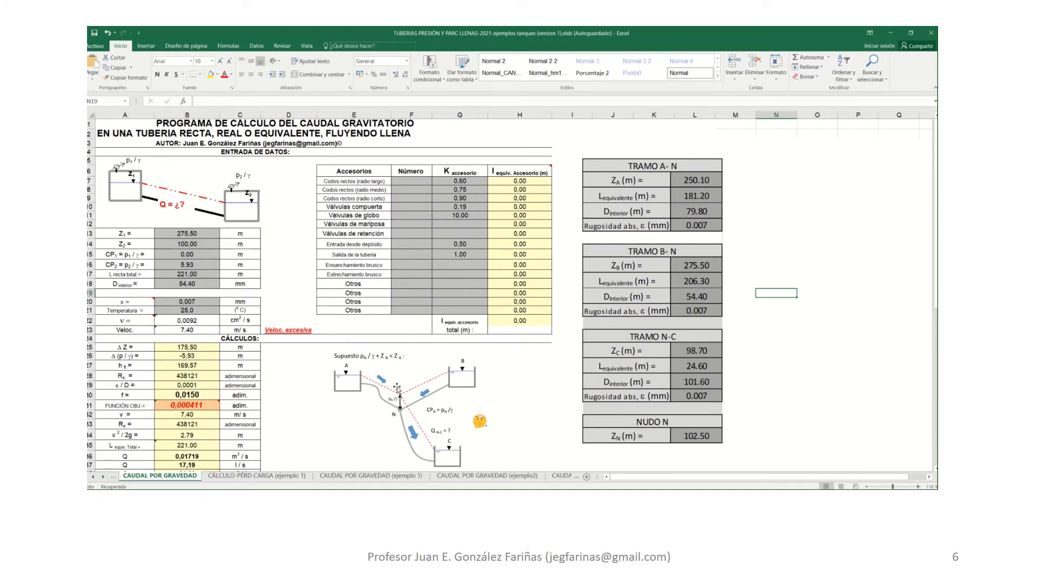
Step: Calculate half the head difference between tank A and node N in cell N23 with the formula =(250,1-102,5)/2
click(761, 331)
text(=)
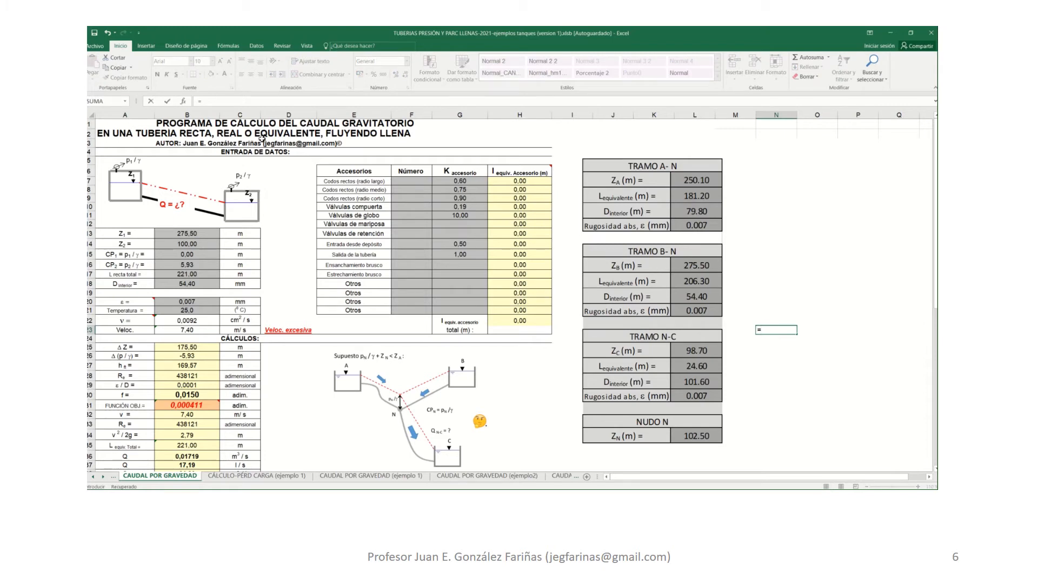
click(229, 103)
text(250,1-)
text(102,5)/2)
key(Return)
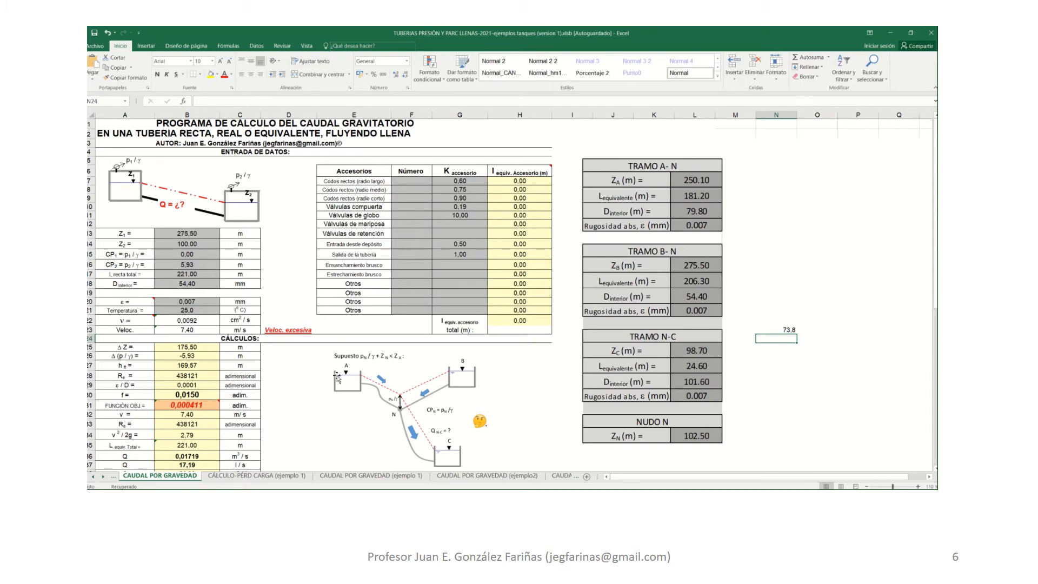
Step: Enter the section A-N elevations in the input data, setting Z1 to 250,10 m and Z2 to 102,5 m
click(204, 233)
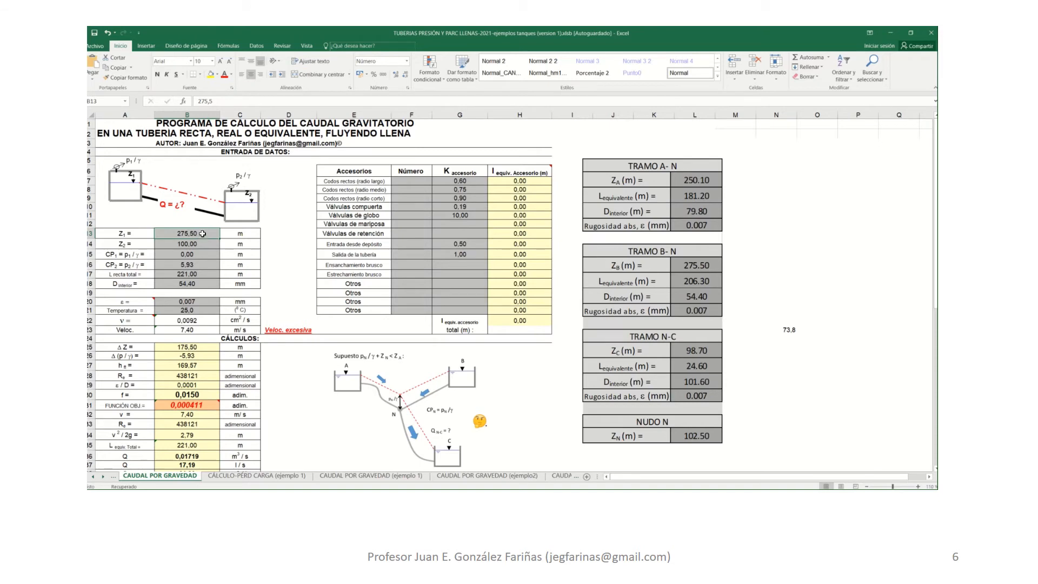
text(2)
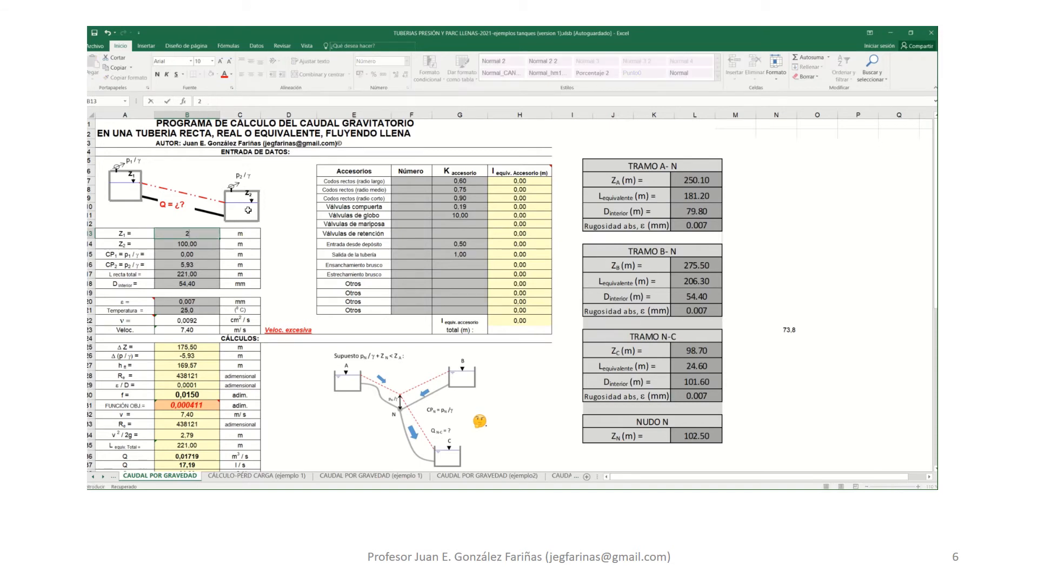
text(50,10)
click(190, 245)
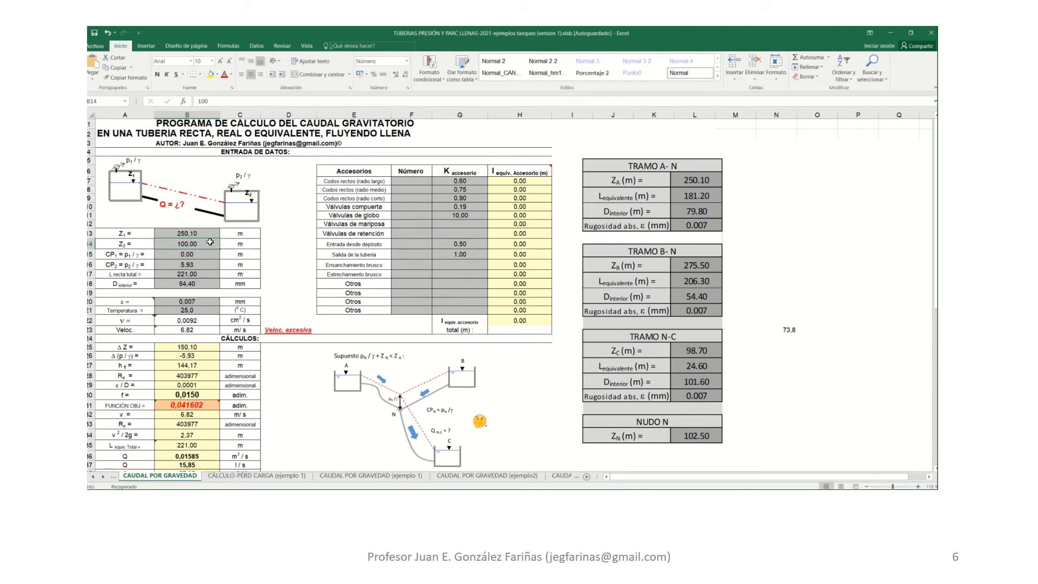
text(102)
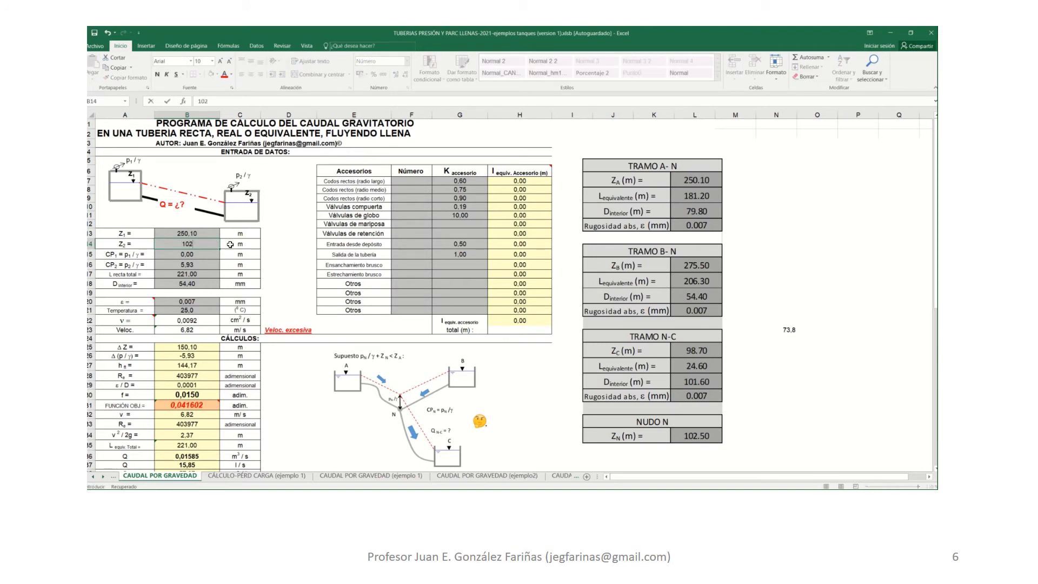
text(,5)
key(Return)
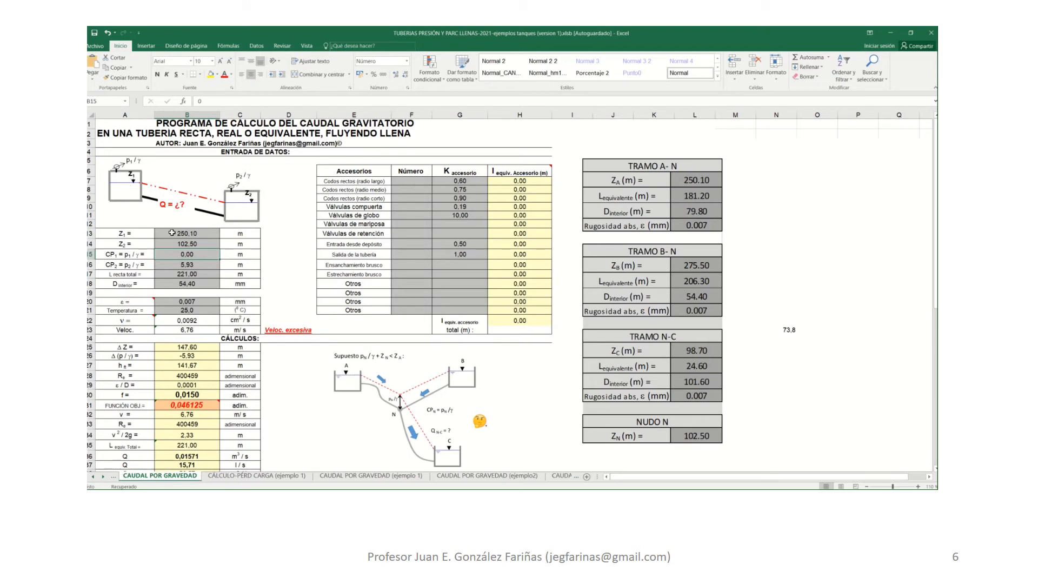
Step: Set the pressure head CP2 to 74 m and the total straight length to 181,2 m
click(168, 265)
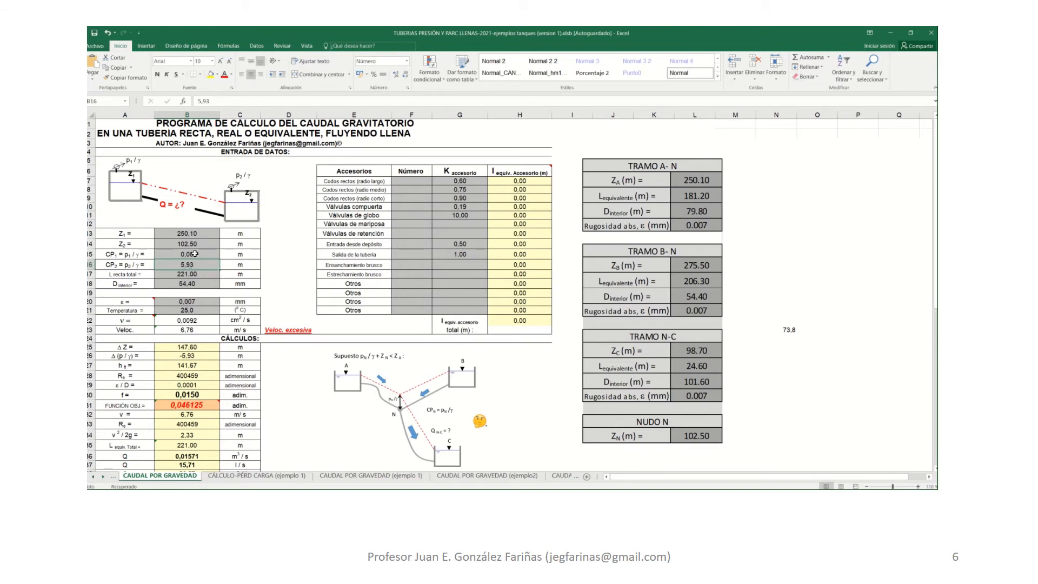
text(7)
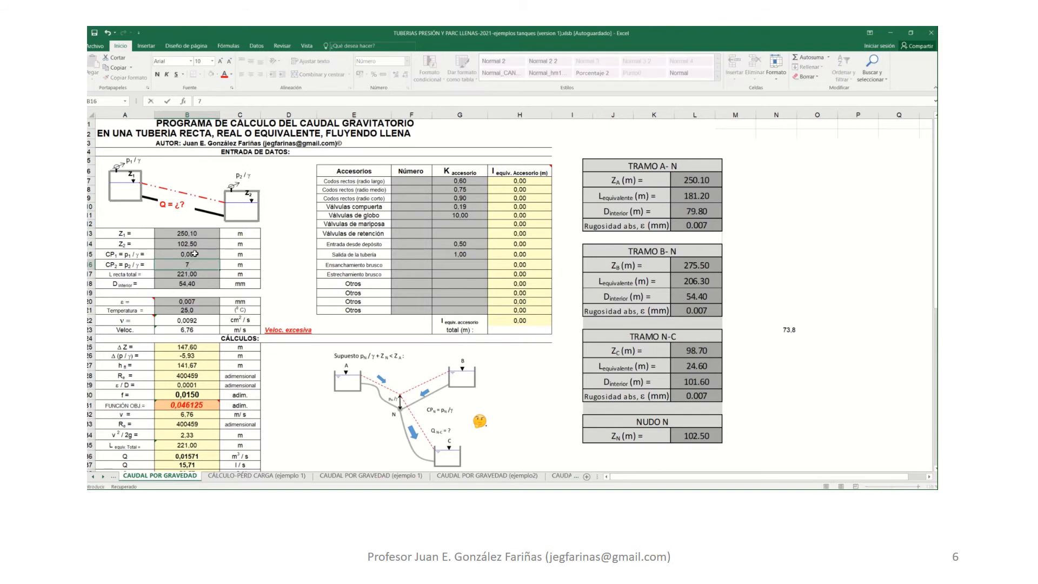
text(4)
key(Return)
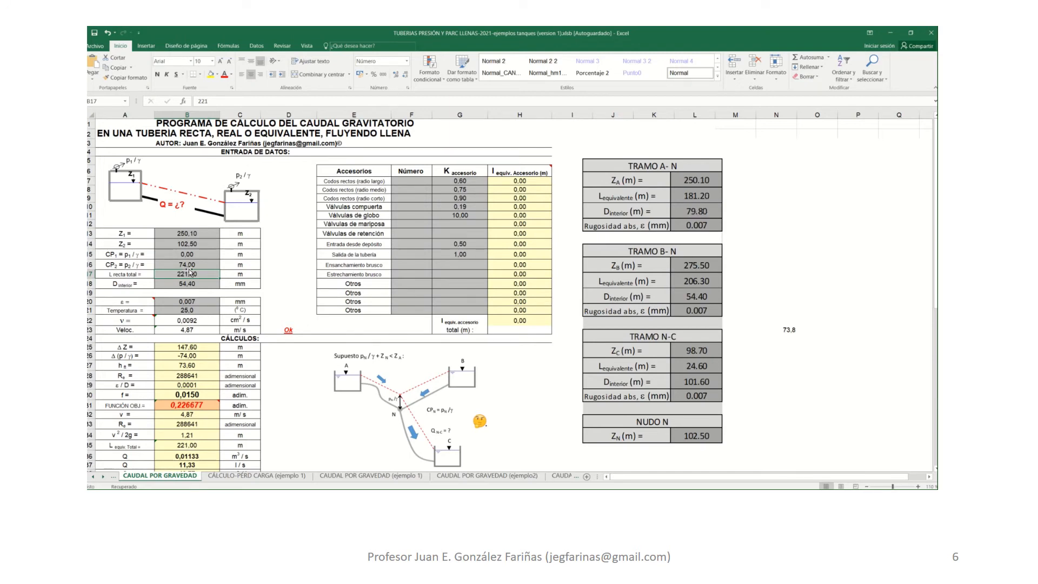
text(181)
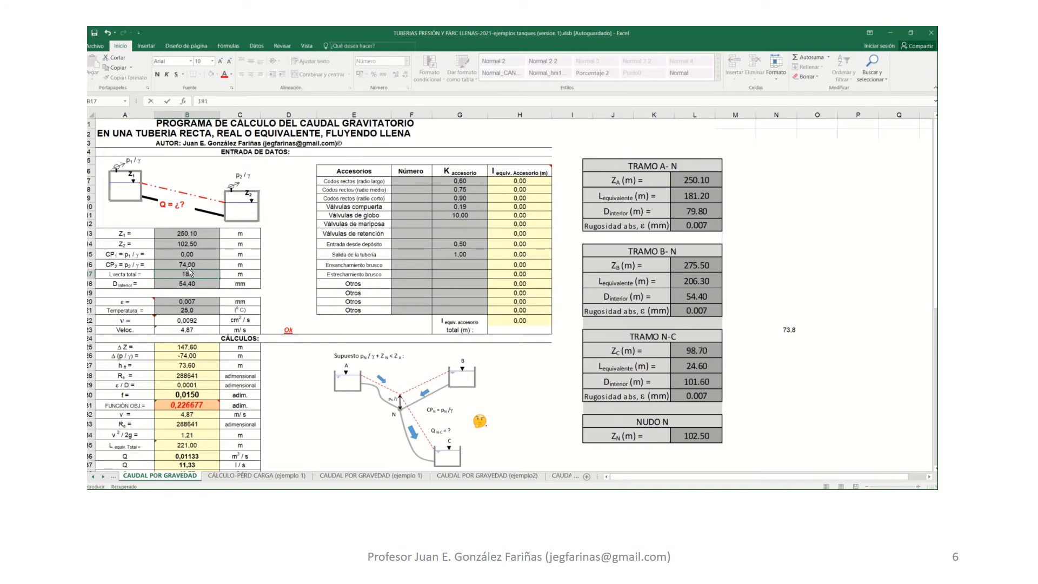
text(,2)
key(Return)
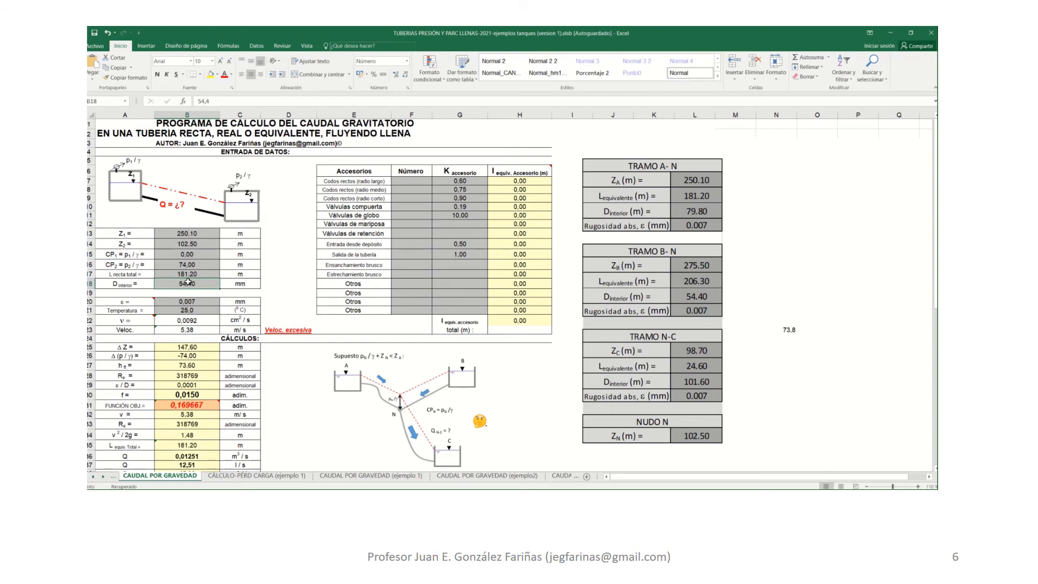
Step: Set the pipe's inner diameter to 79,8 mm, using a comma as the decimal separator
text(79.8)
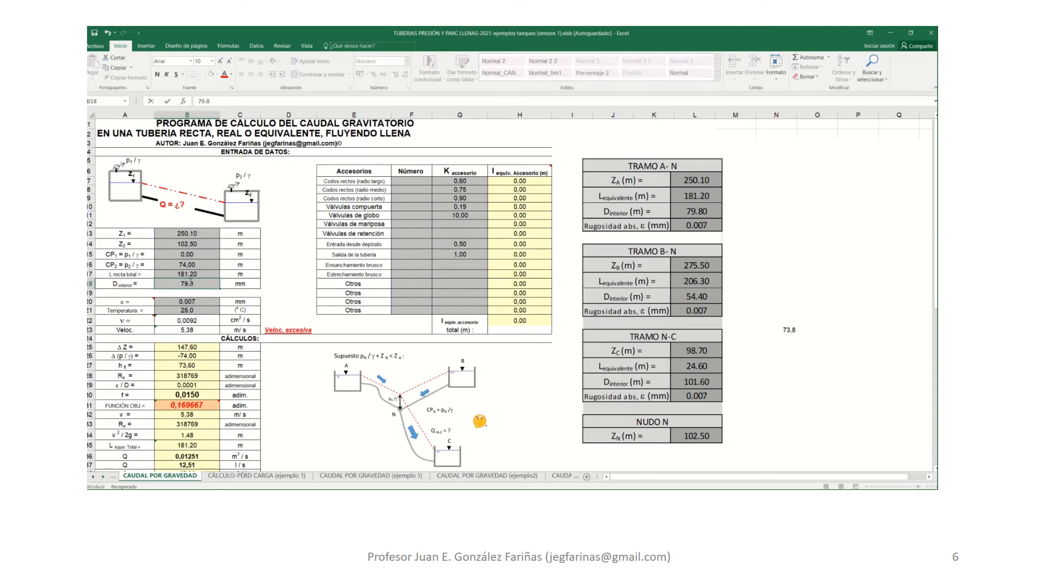
key(Return)
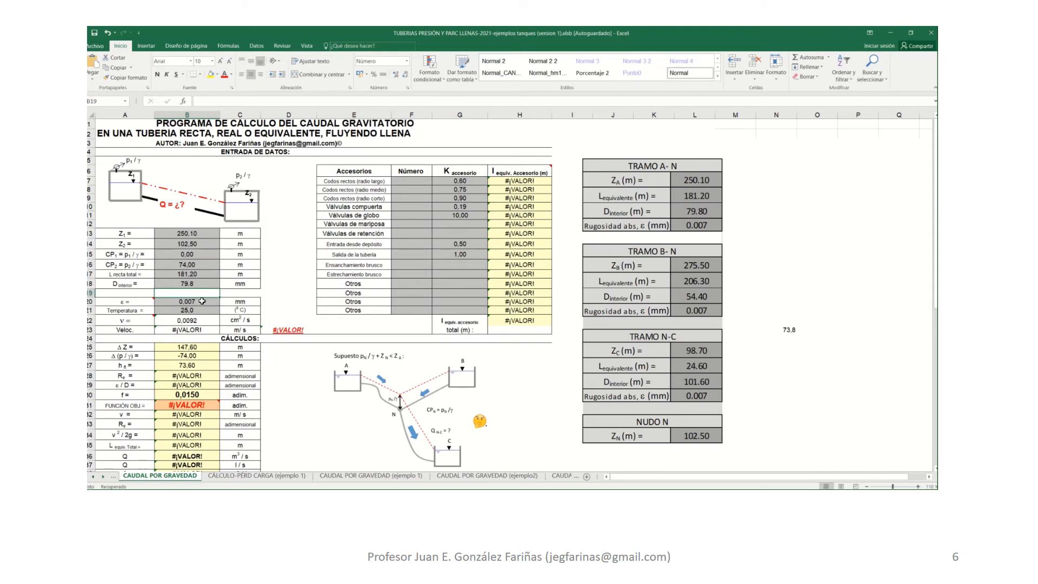
click(190, 284)
text(7)
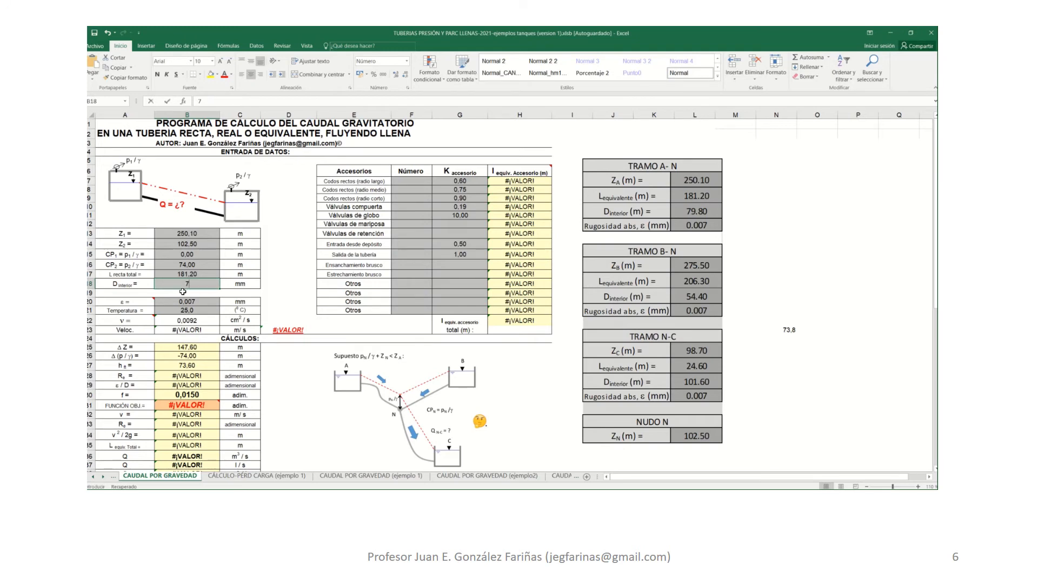
text(9)
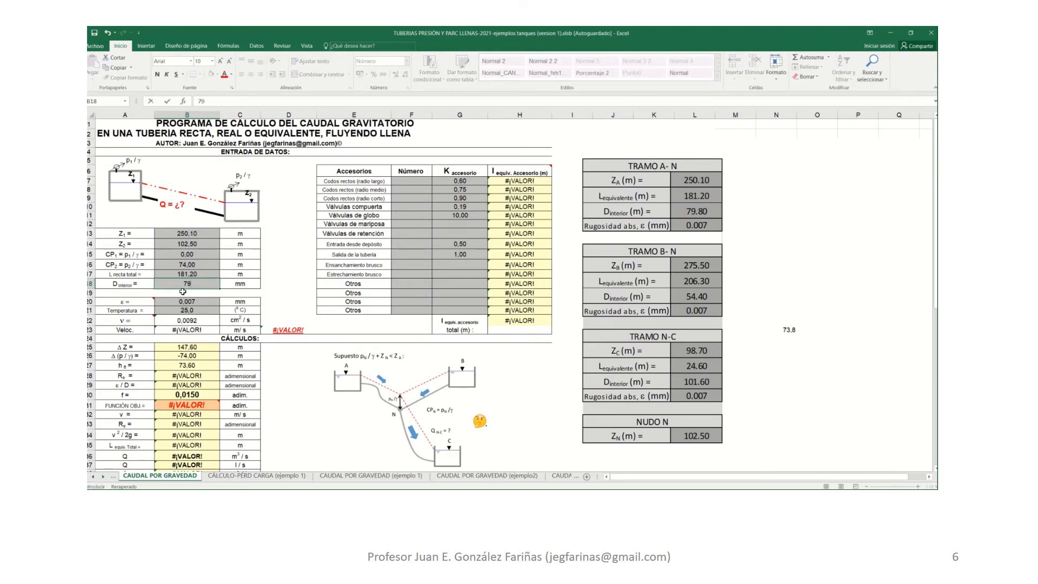
text(,8)
key(Return)
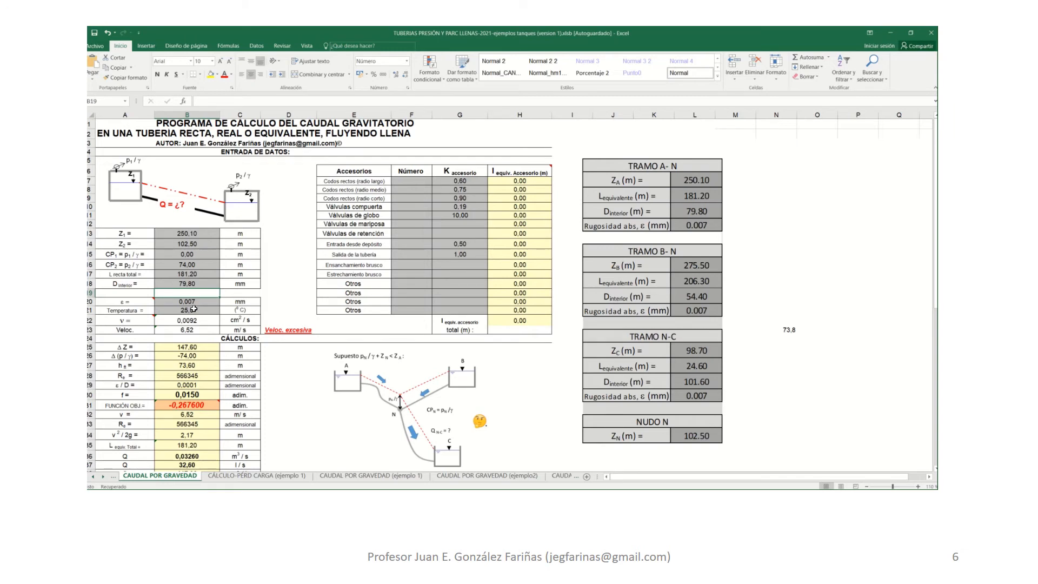
Step: Run Goal Seek on the objective function in B31 with a target value of 0, changing the friction factor in B30
mouse_move(195, 406)
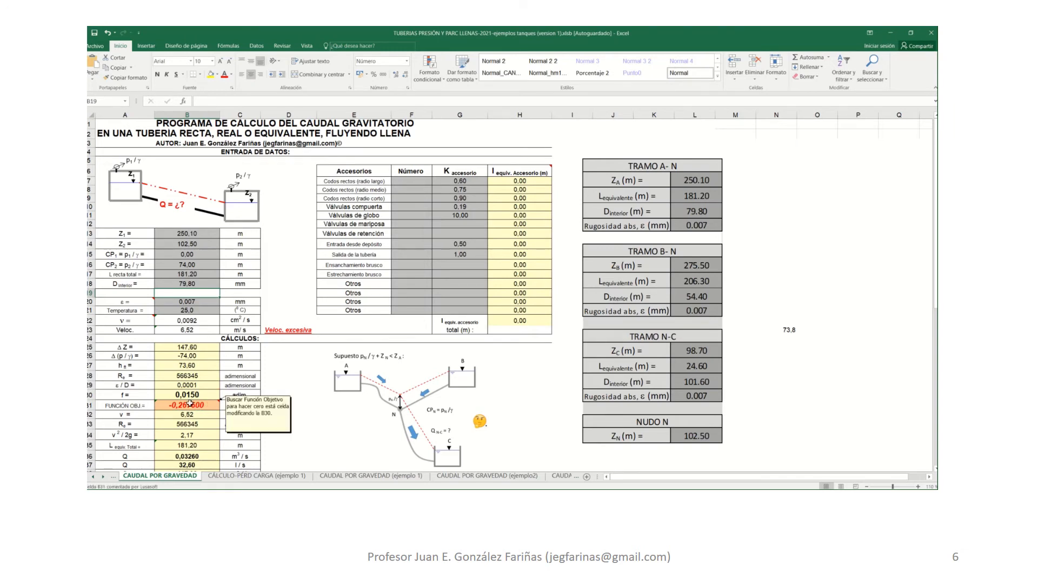
scroll(196, 406, down, 2)
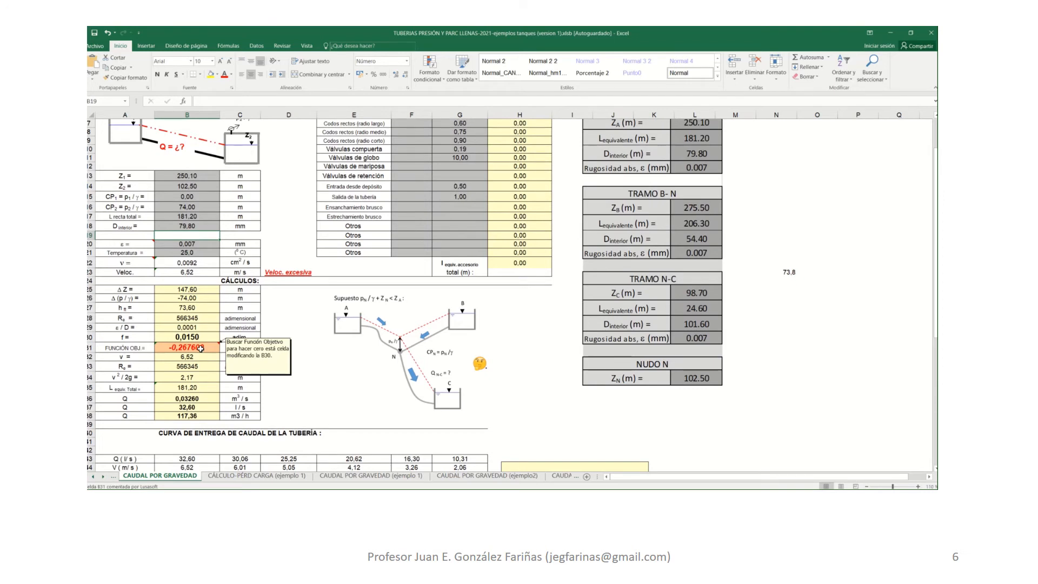
click(200, 349)
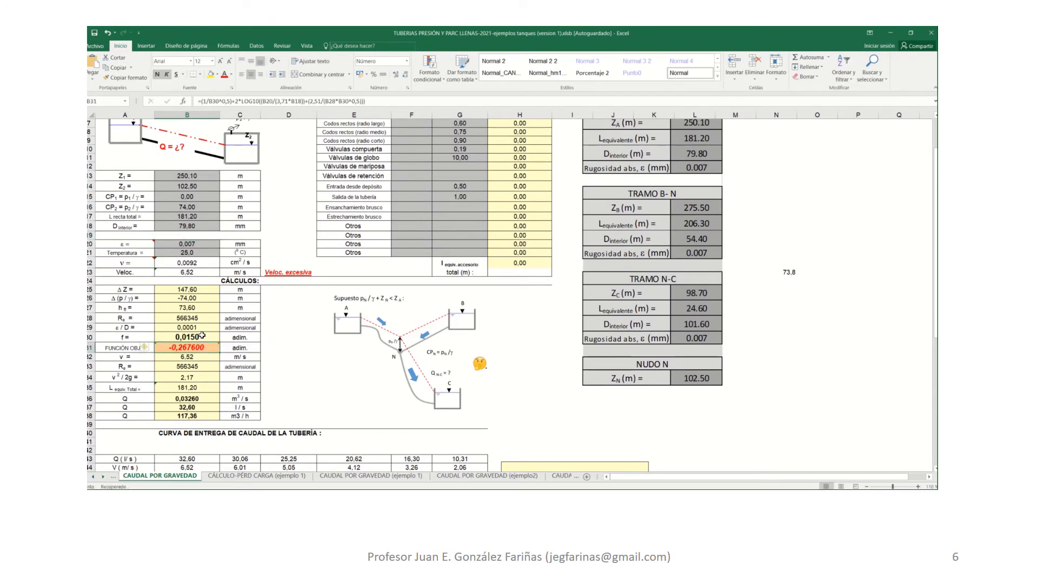
mouse_move(196, 346)
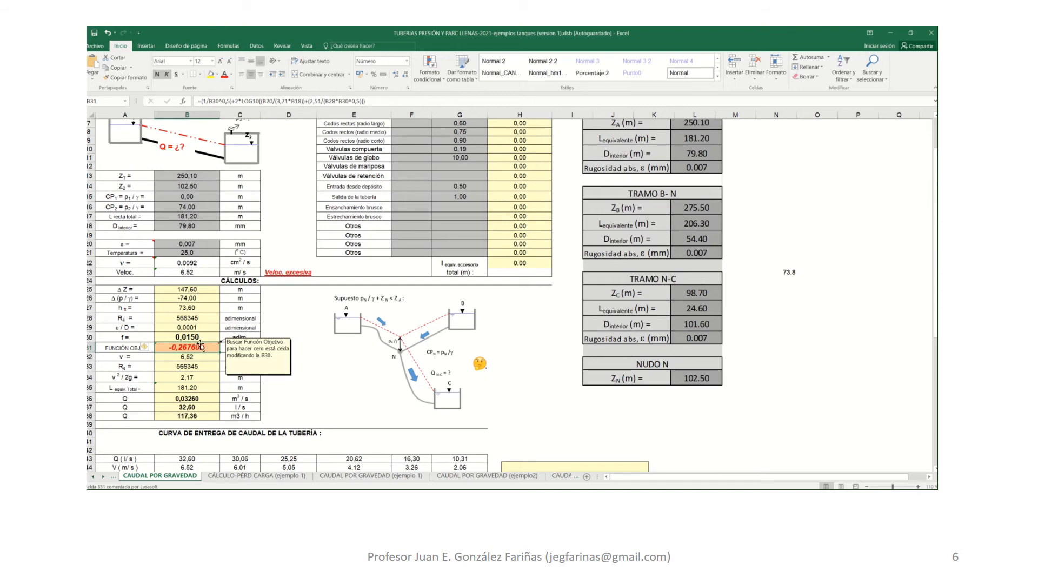
click(256, 46)
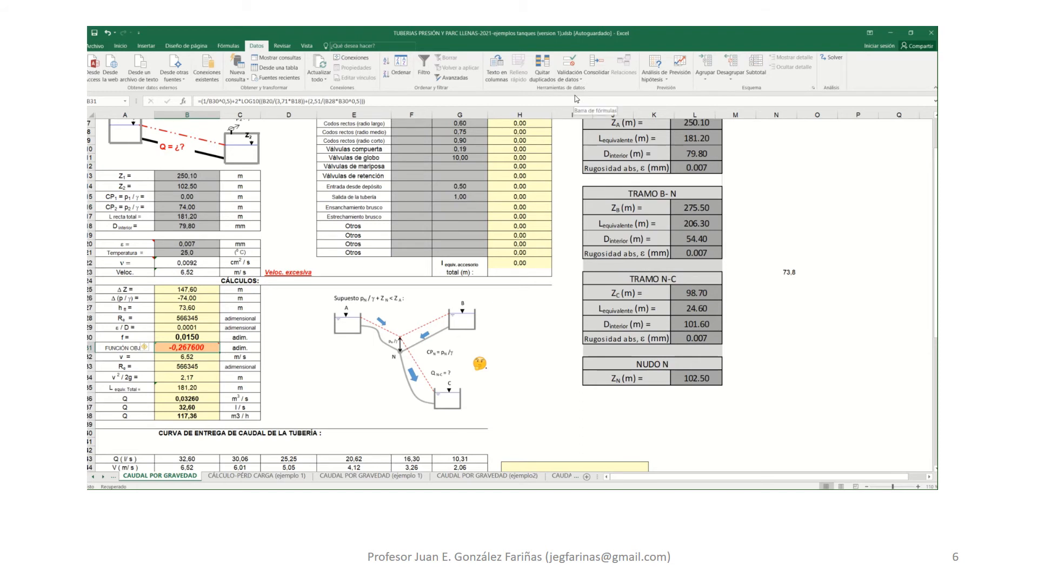
click(578, 76)
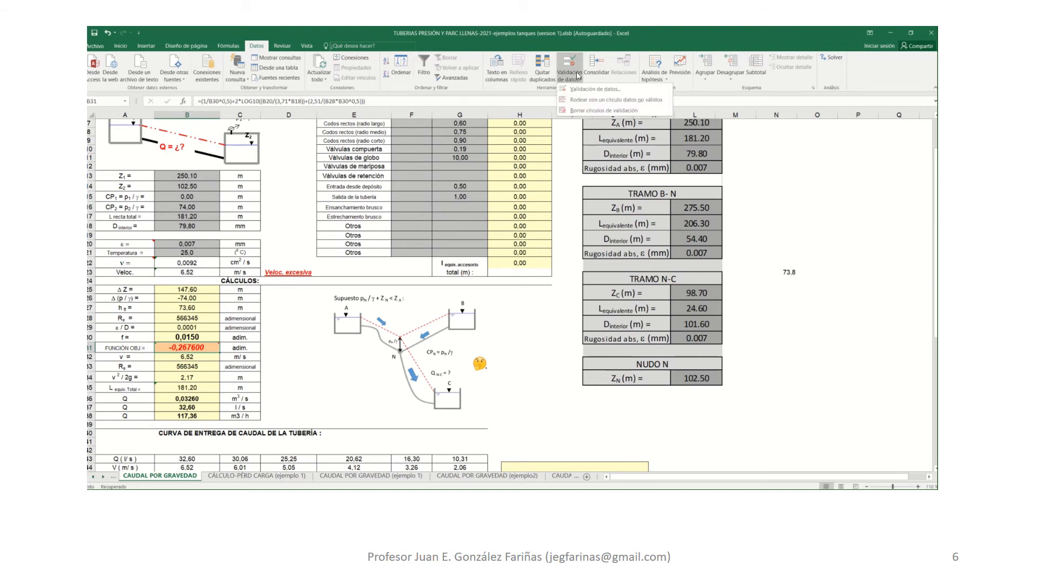
click(578, 76)
click(578, 75)
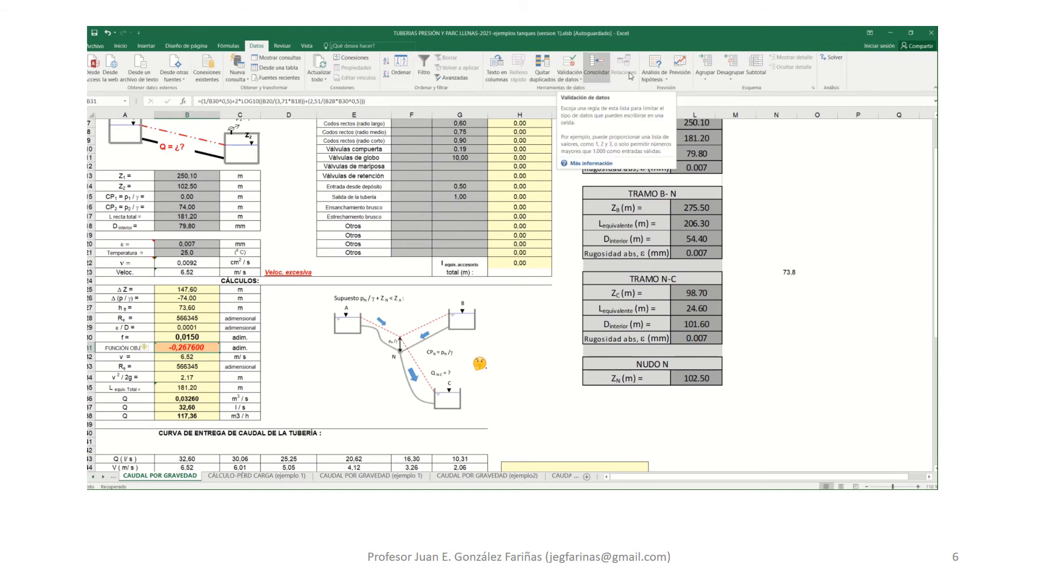
click(655, 78)
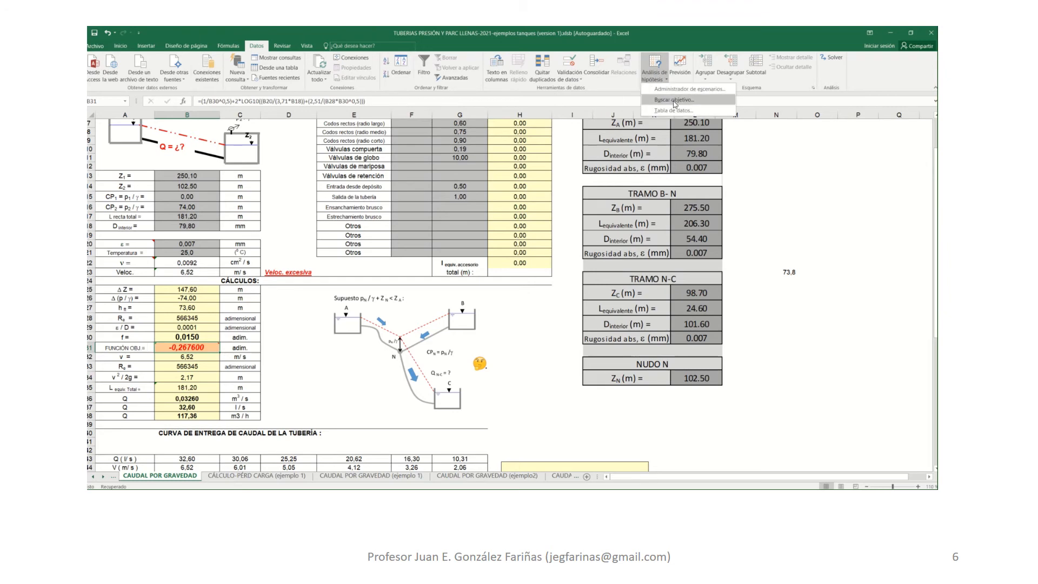
click(673, 100)
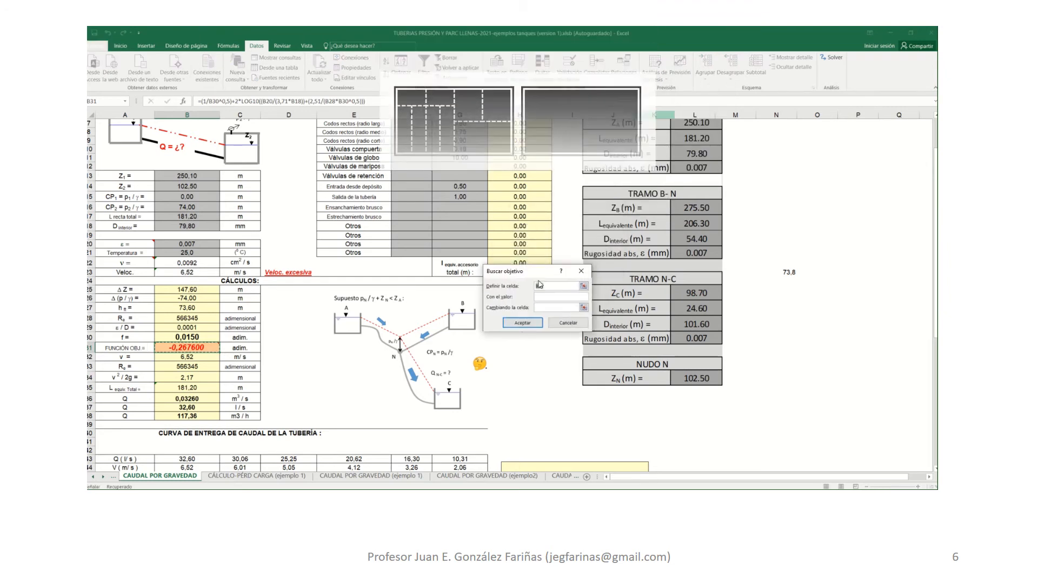
drag(538, 280, 328, 344)
click(334, 366)
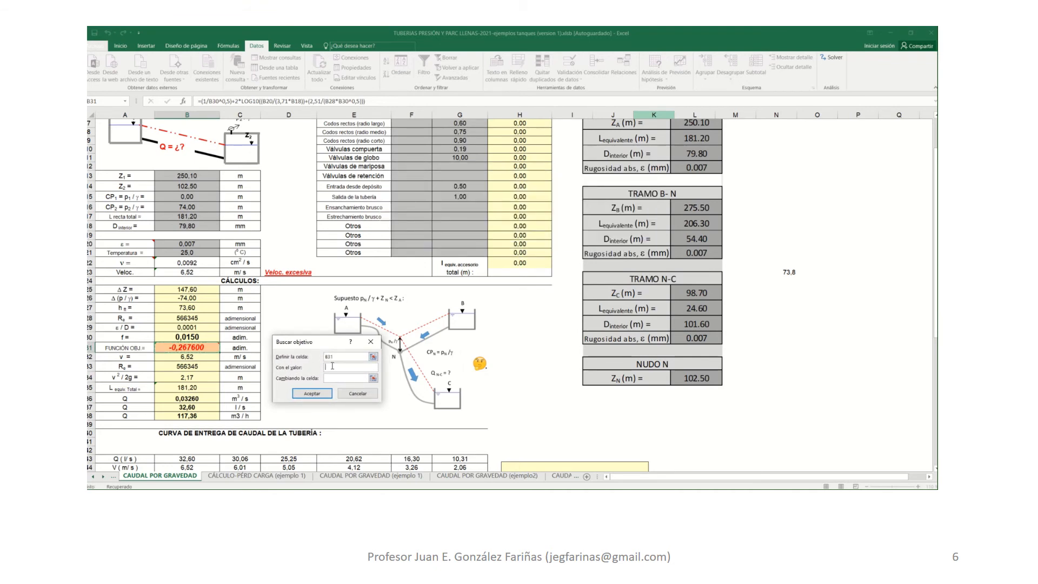
click(333, 377)
click(208, 336)
click(302, 393)
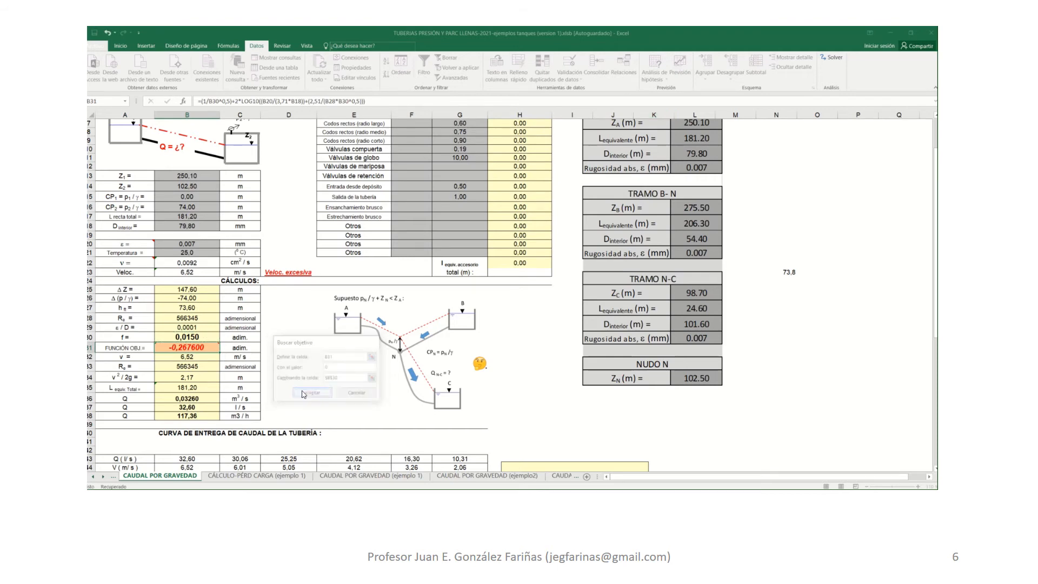
click(344, 393)
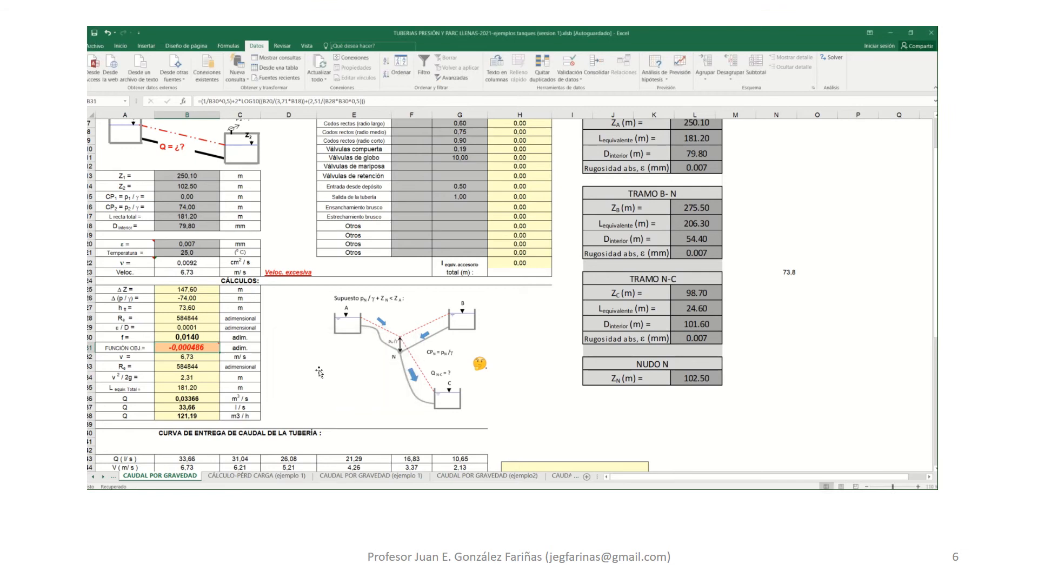
mouse_move(172, 352)
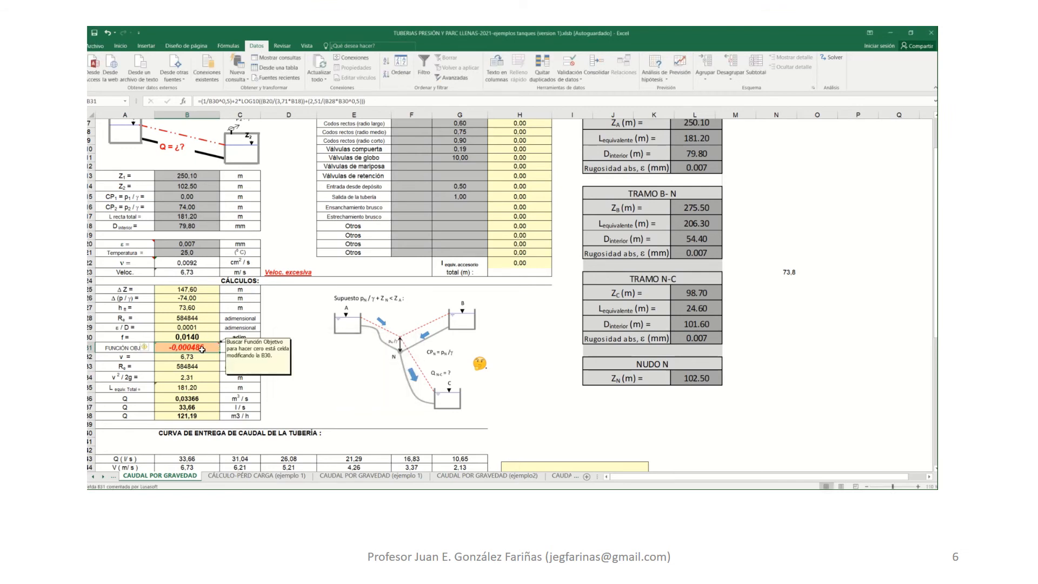